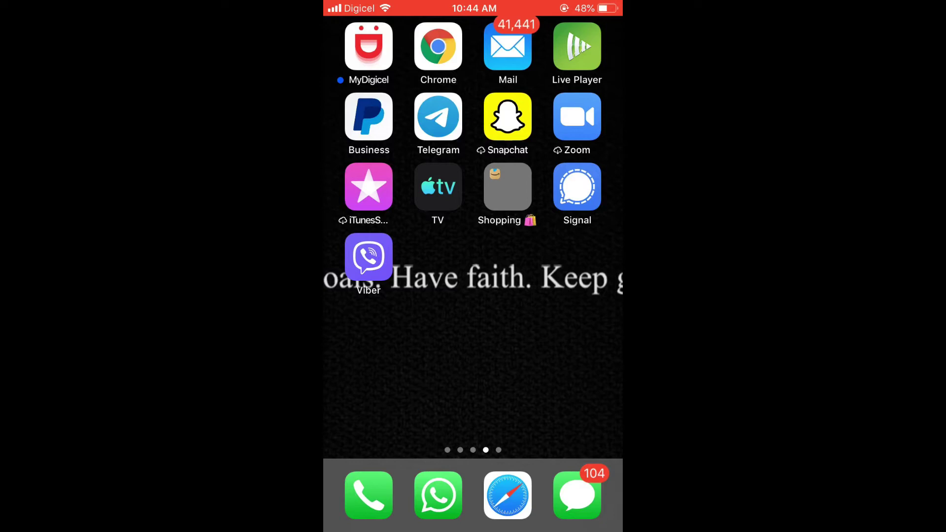
Launch Viber and reach the Media settings page, where Save to Gallery is off.
{"action": "left_click", "coordinate": [369, 257]}
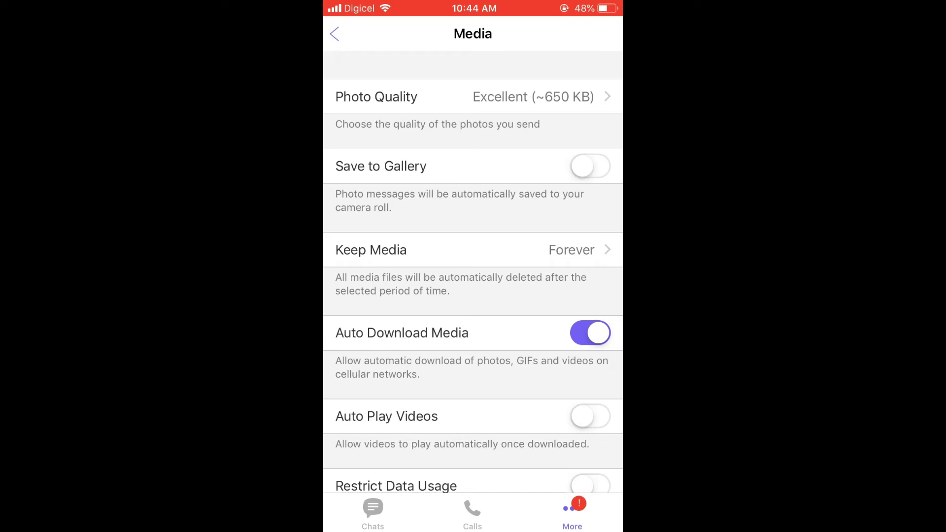
Enable Save to Gallery, then return to Settings and reopen Media to confirm it stayed on.
{"action": "left_click", "coordinate": [591, 166]}
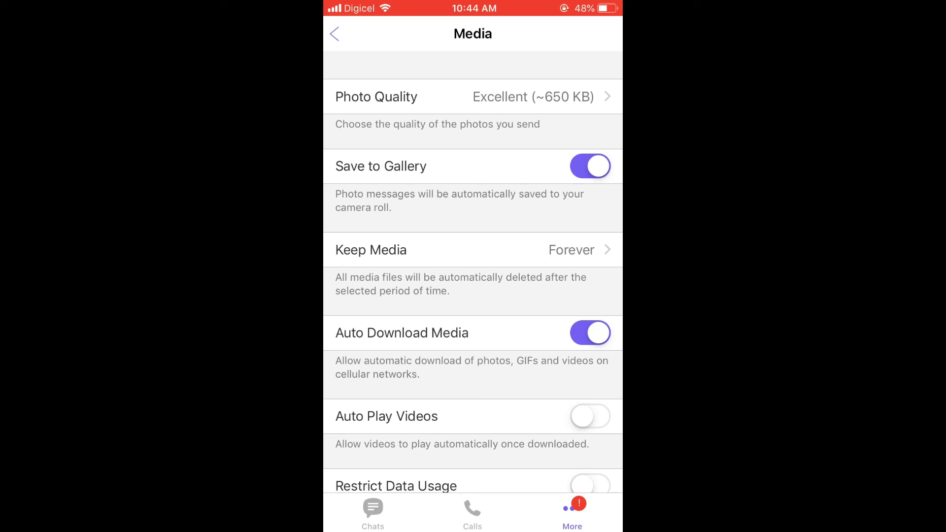
{"action": "left_click", "coordinate": [334, 34]}
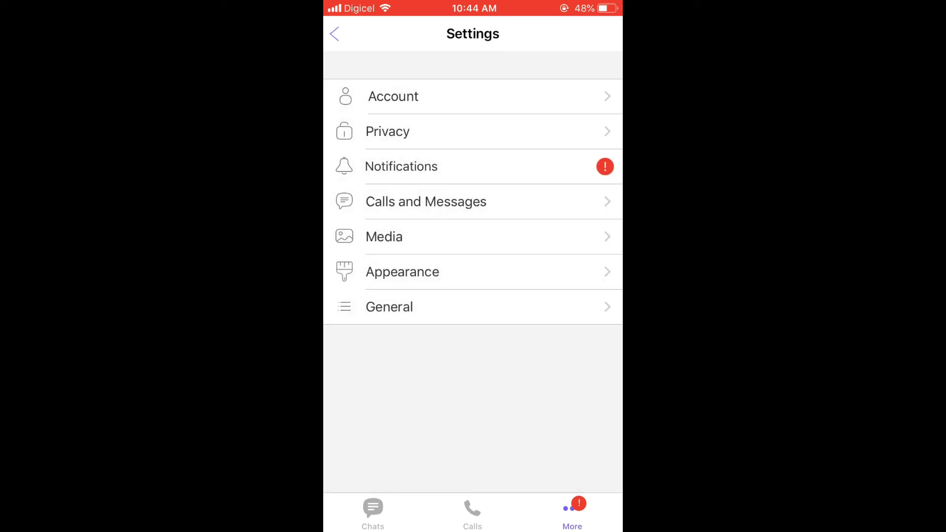
{"action": "left_click", "coordinate": [384, 237]}
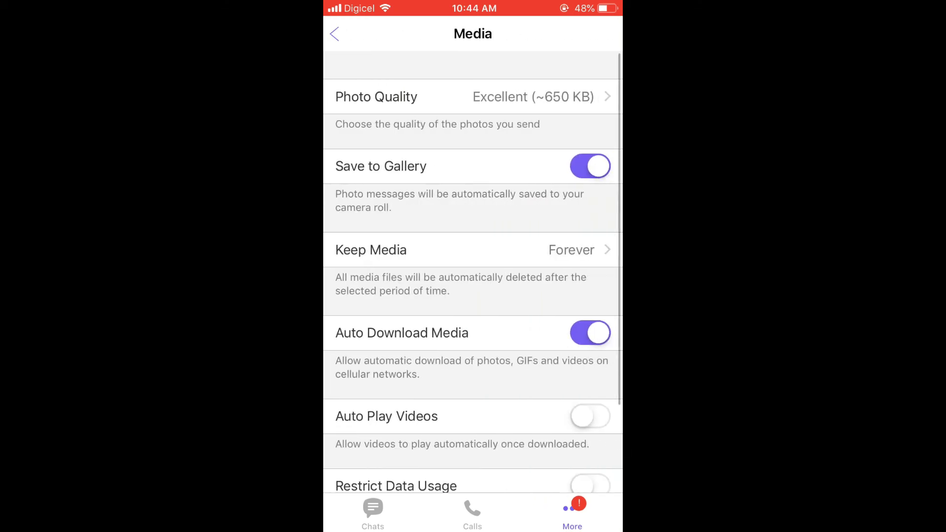
Switch the Save to Gallery toggle back off in Media settings.
{"action": "left_click", "coordinate": [590, 166]}
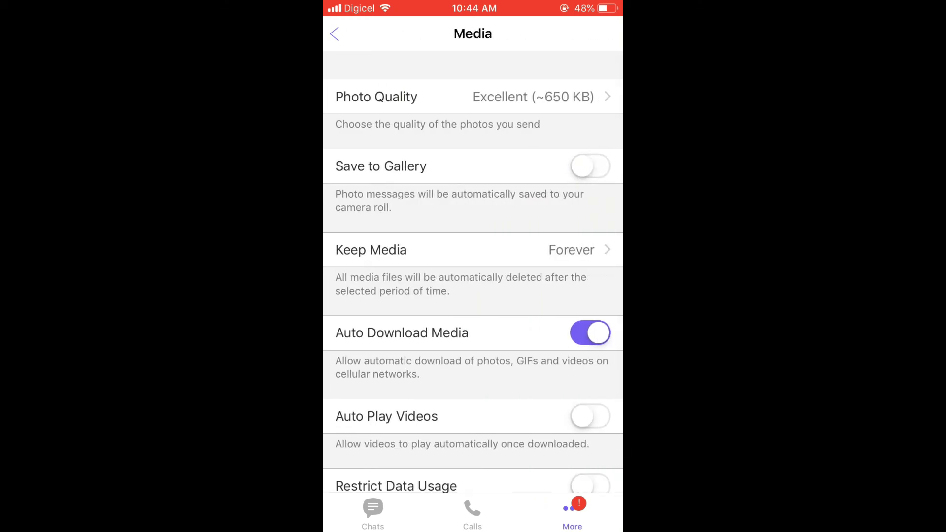